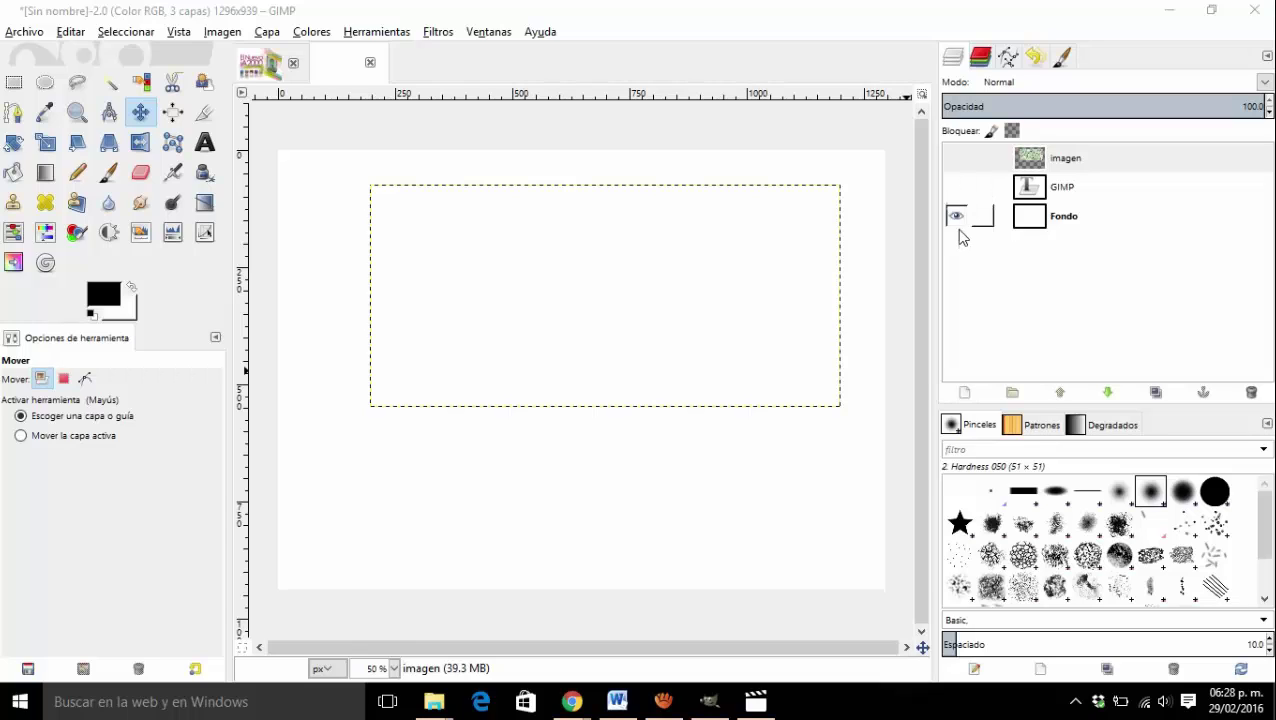
# - Make the GIMP and imagen layers visible and move the pattern image down to uncover the lettering
pyautogui.click(956, 188)
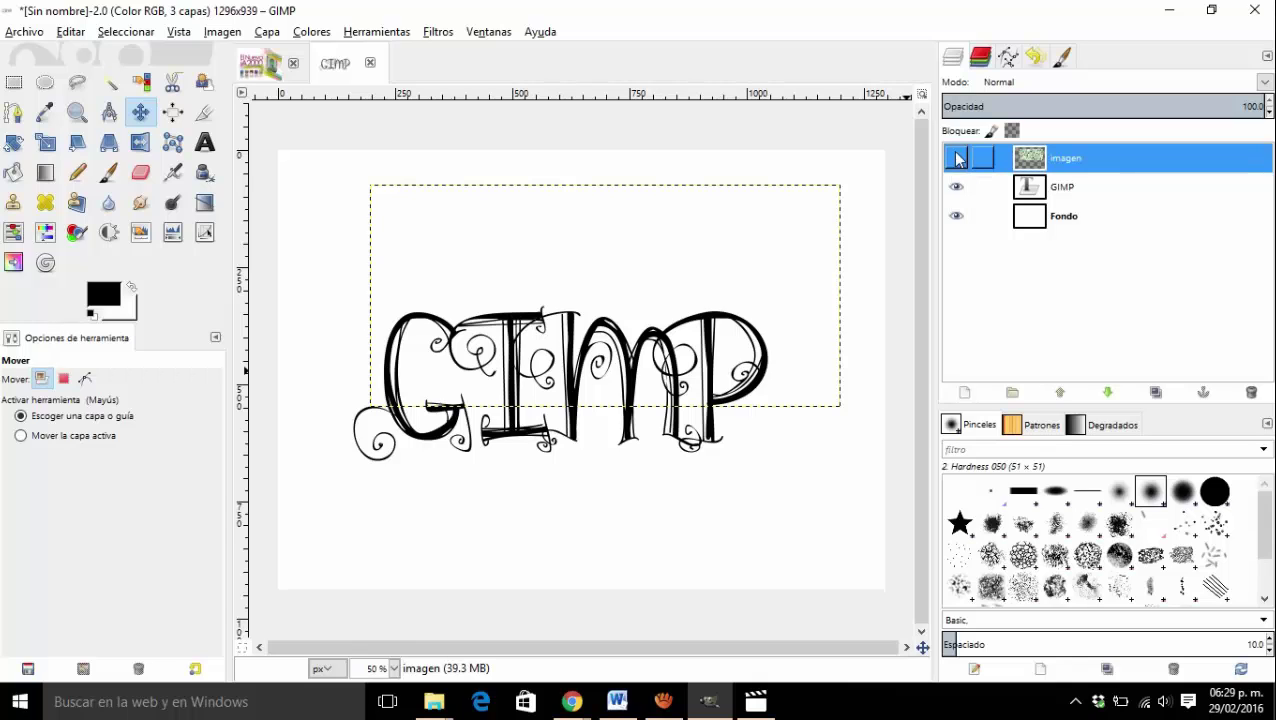
pyautogui.click(956, 158)
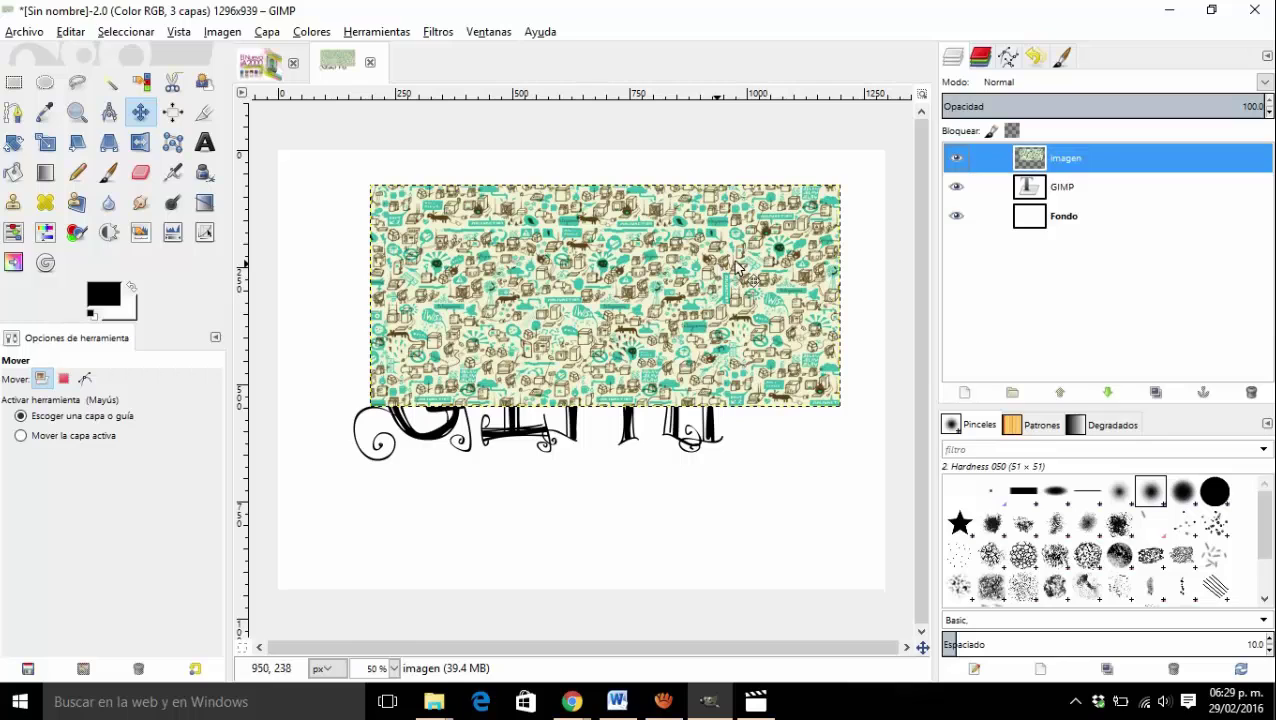
pyautogui.moveTo(745, 315); pyautogui.dragTo(729, 606)
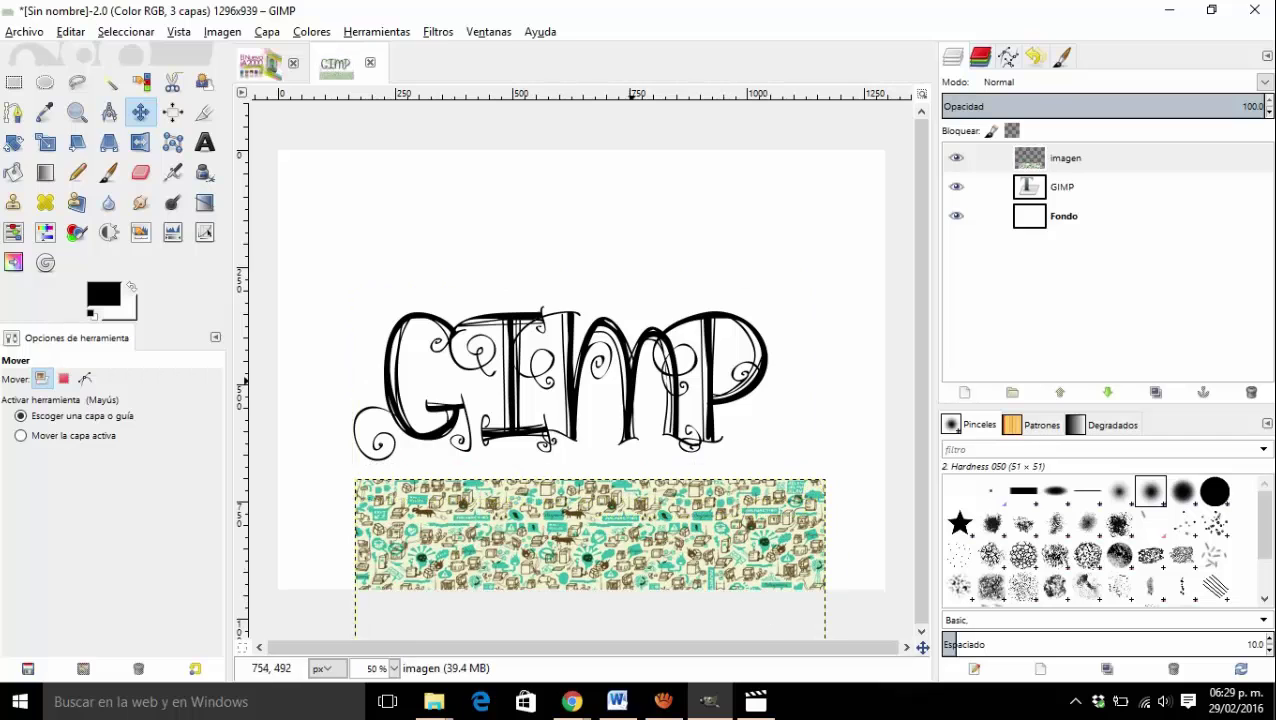
pyautogui.moveTo(617, 530); pyautogui.dragTo(738, 487)
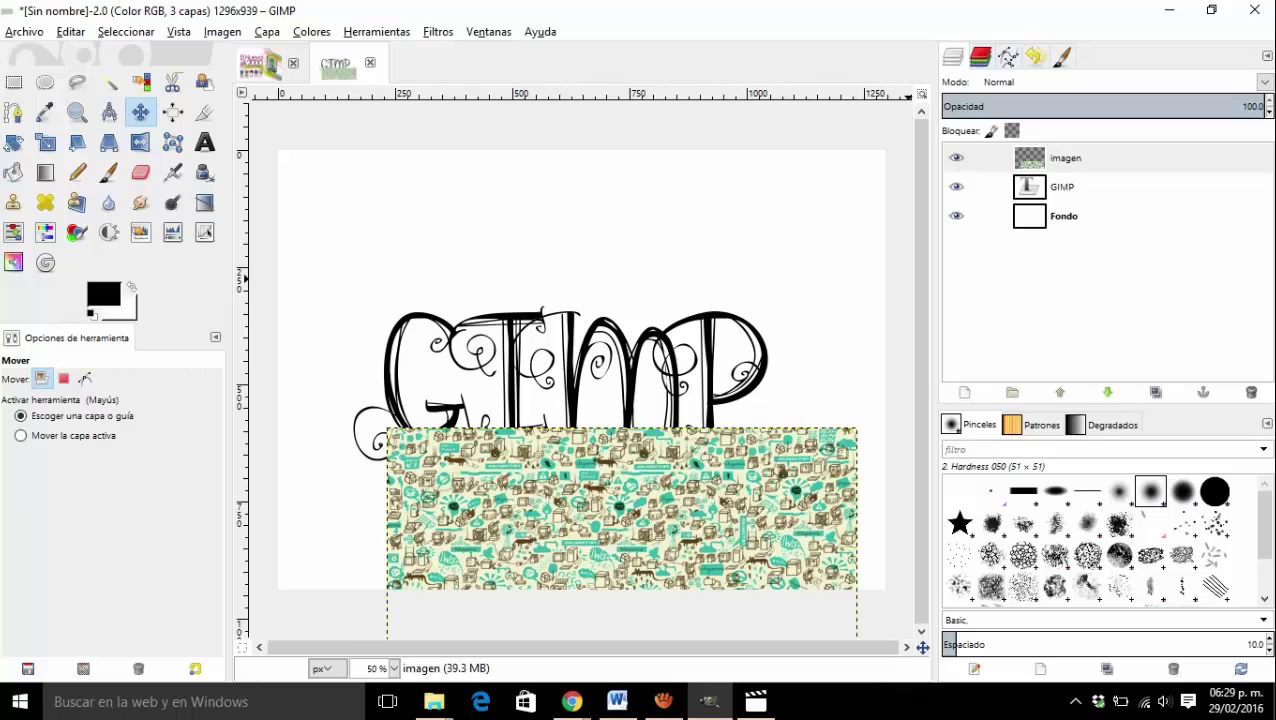
# - Move the pattern image up so that it covers the GIMP lettering
pyautogui.moveTo(1055, 166); pyautogui.dragTo(1057, 196)
pyautogui.click(1060, 188)
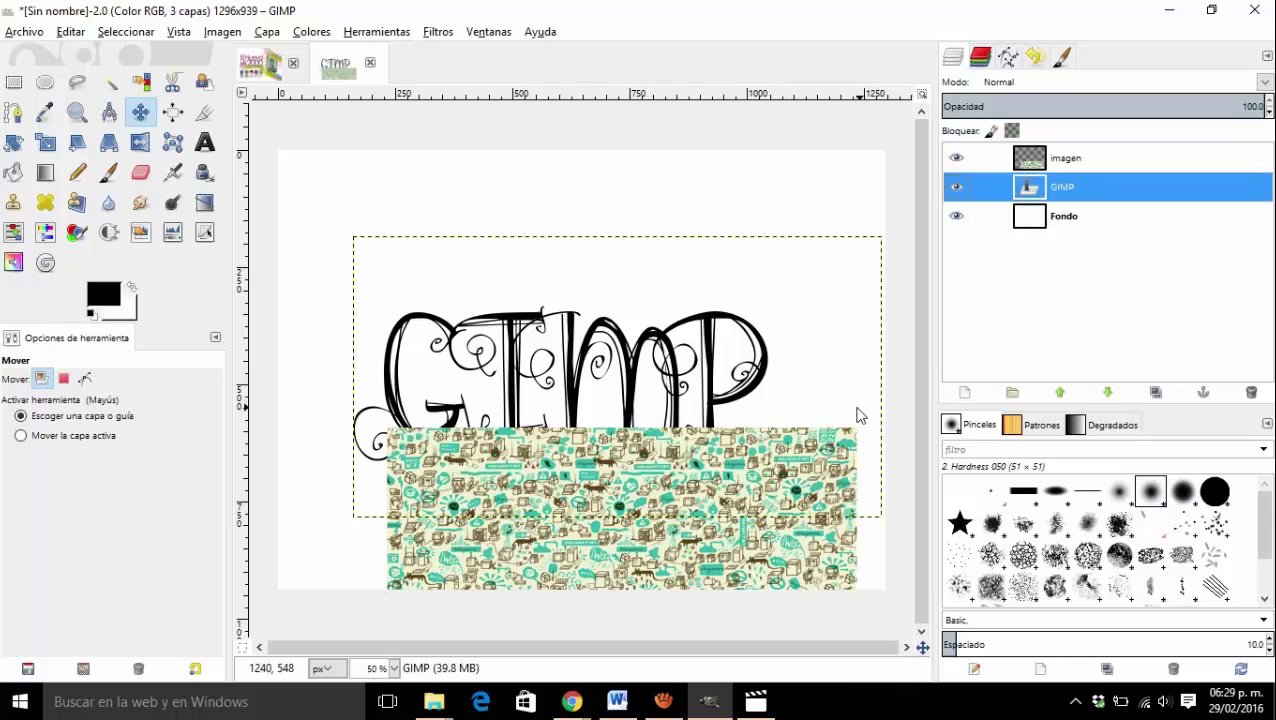
pyautogui.moveTo(770, 490); pyautogui.dragTo(744, 345)
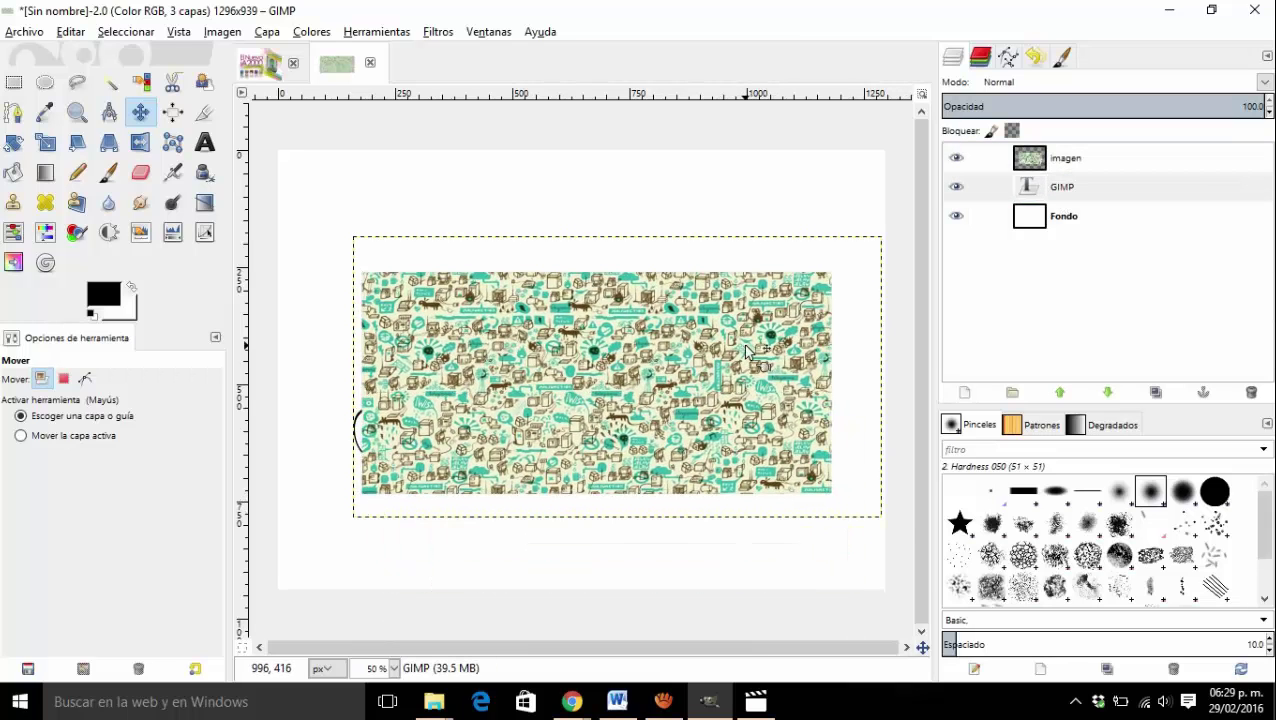
# - Set the imagen layer's blend mode to Clarear sólo and shift the pattern to cover the whole word, including the G's curl
pyautogui.click(1073, 157)
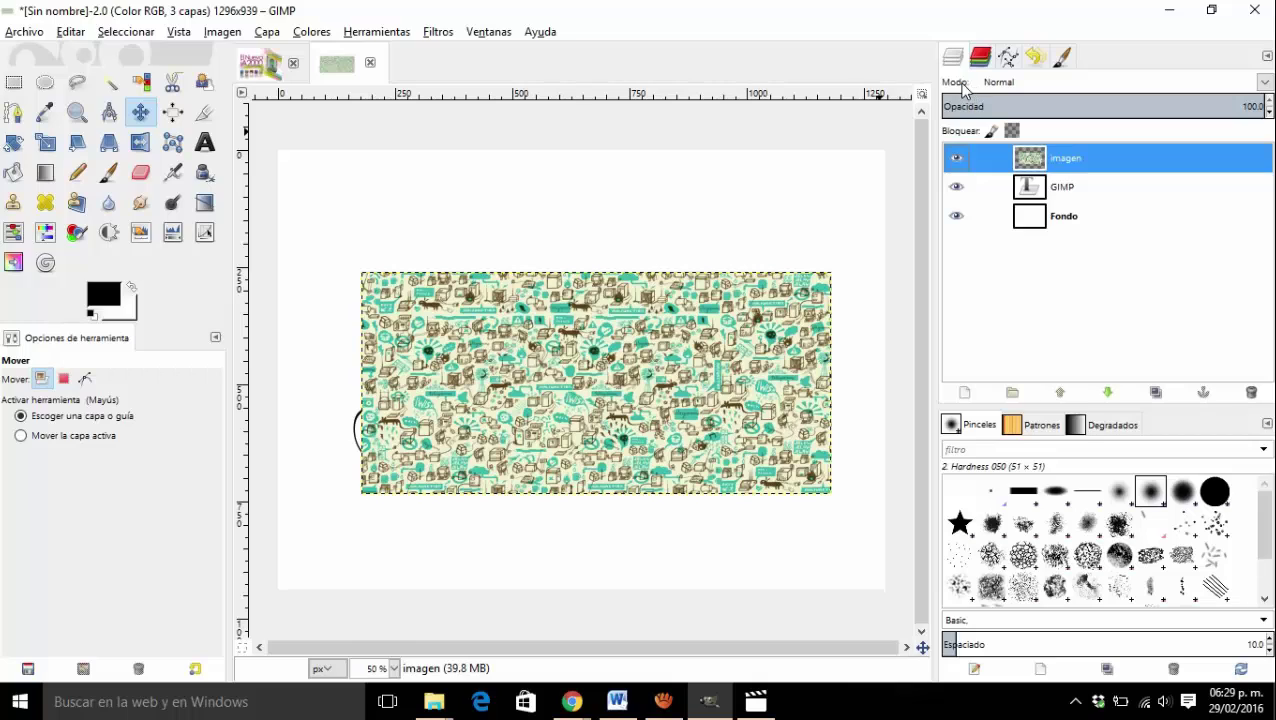
pyautogui.click(1264, 83)
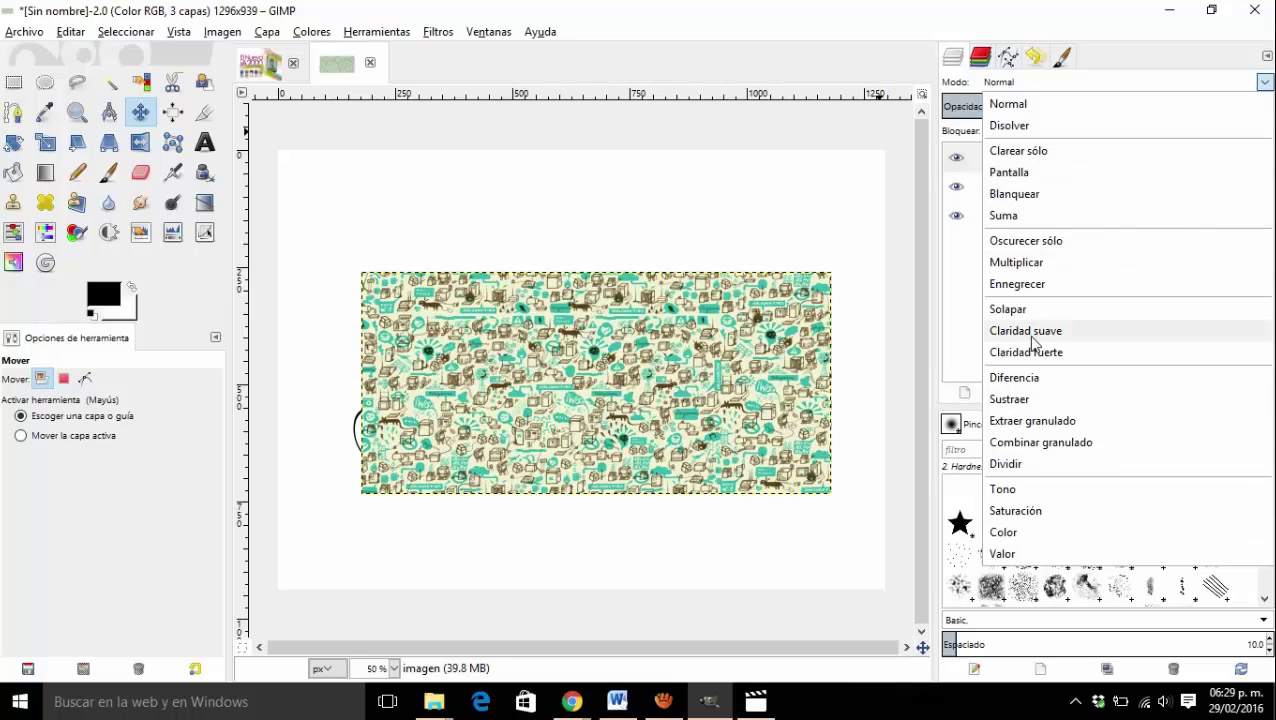
pyautogui.click(1022, 151)
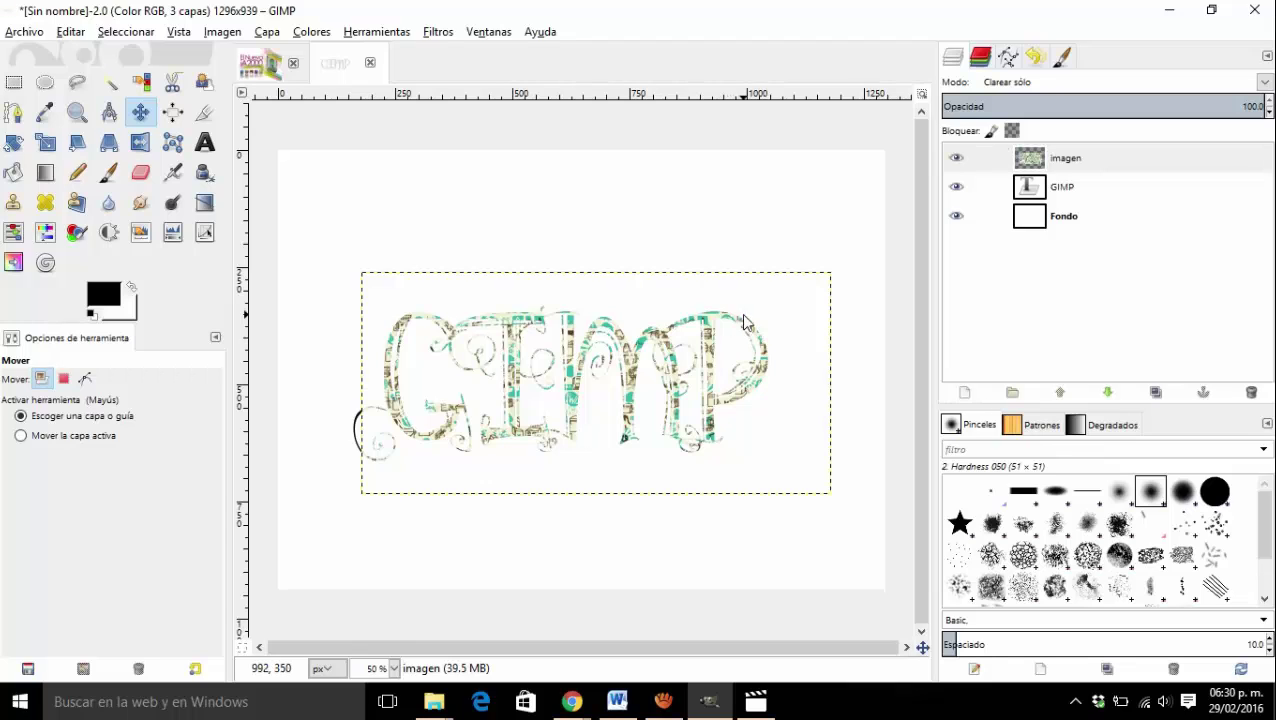
pyautogui.moveTo(759, 308); pyautogui.dragTo(738, 309)
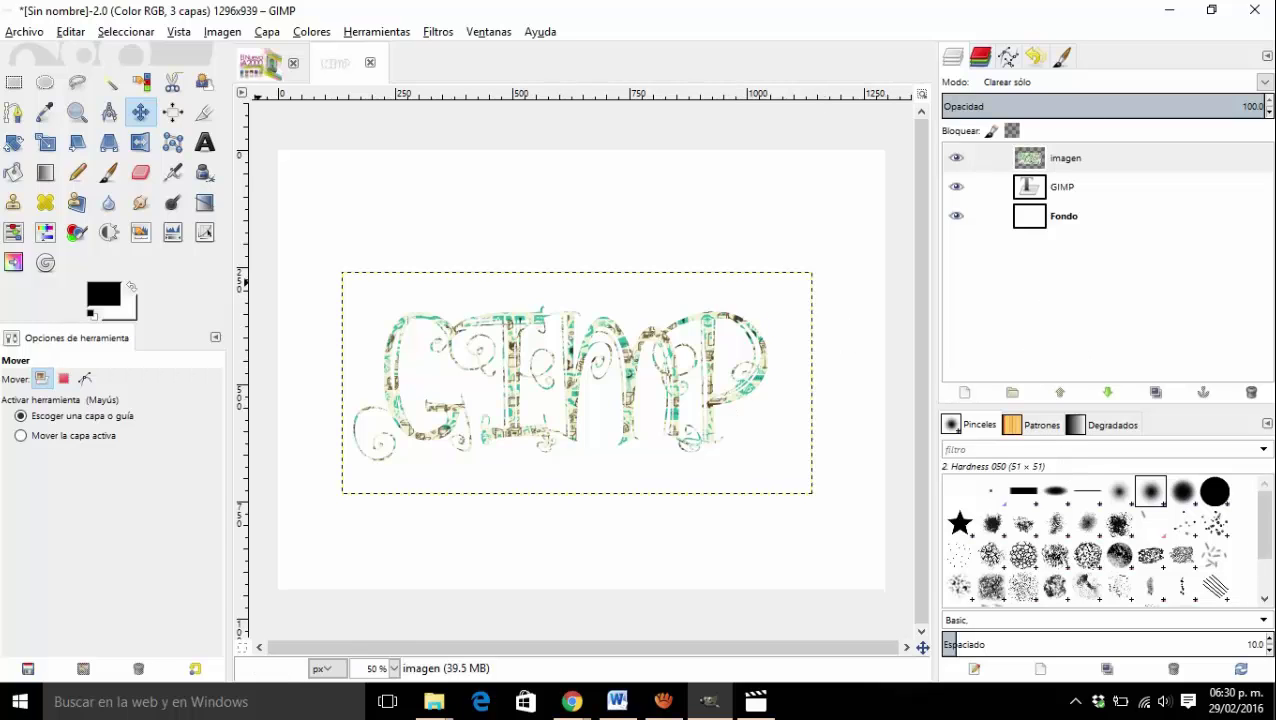
# - Return the imagen layer to Normal mode, move the pattern below the lettering and place it back over the word
pyautogui.scroll(10, 1190, 88)
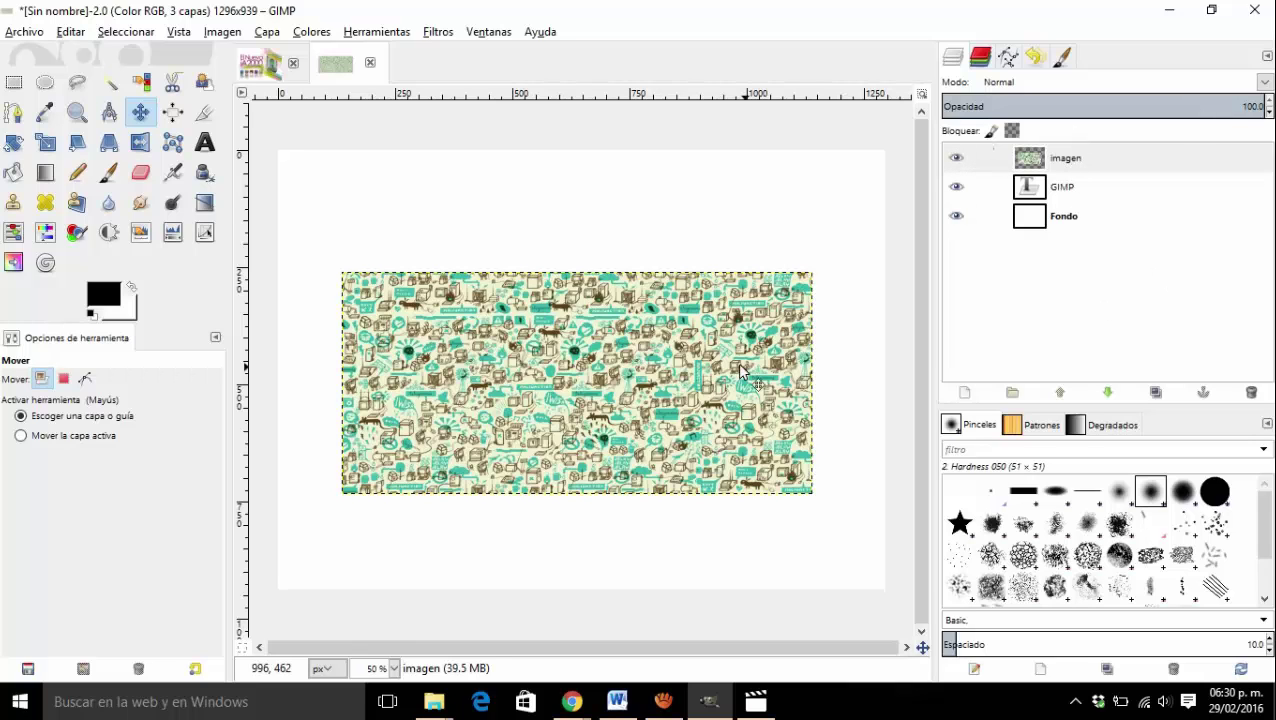
pyautogui.moveTo(745, 369); pyautogui.dragTo(750, 494)
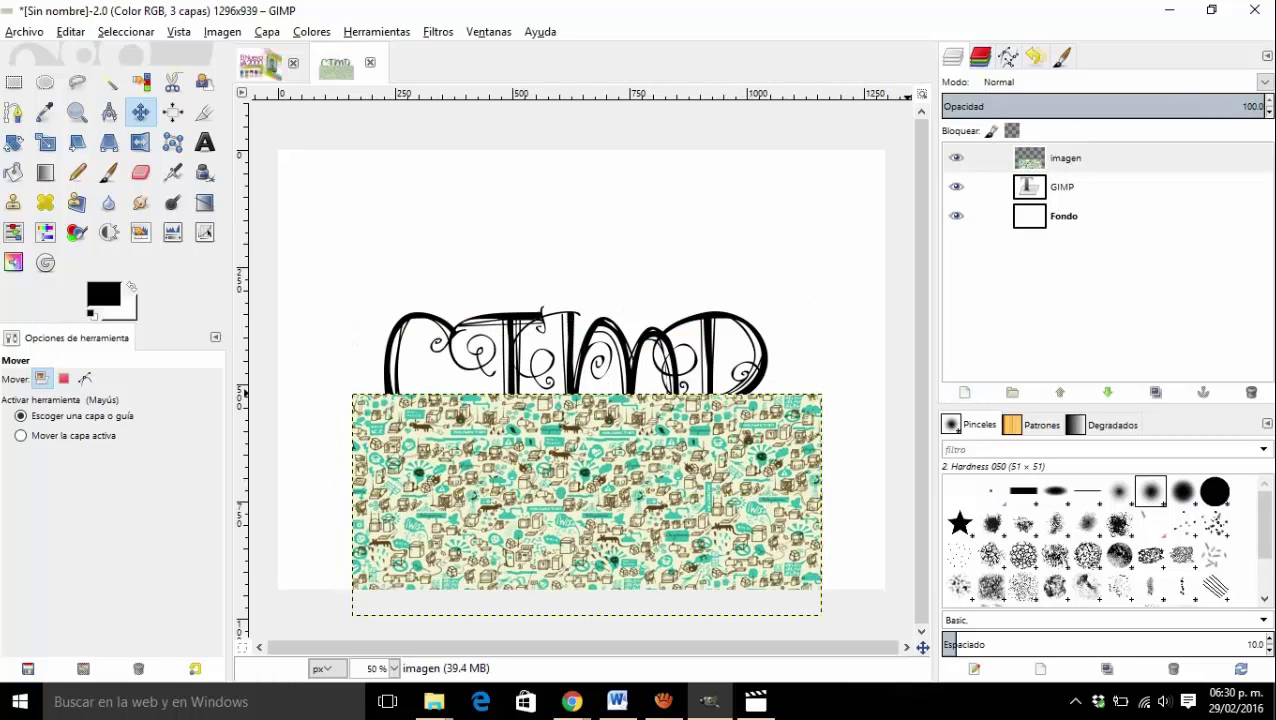
pyautogui.moveTo(678, 512); pyautogui.dragTo(665, 581)
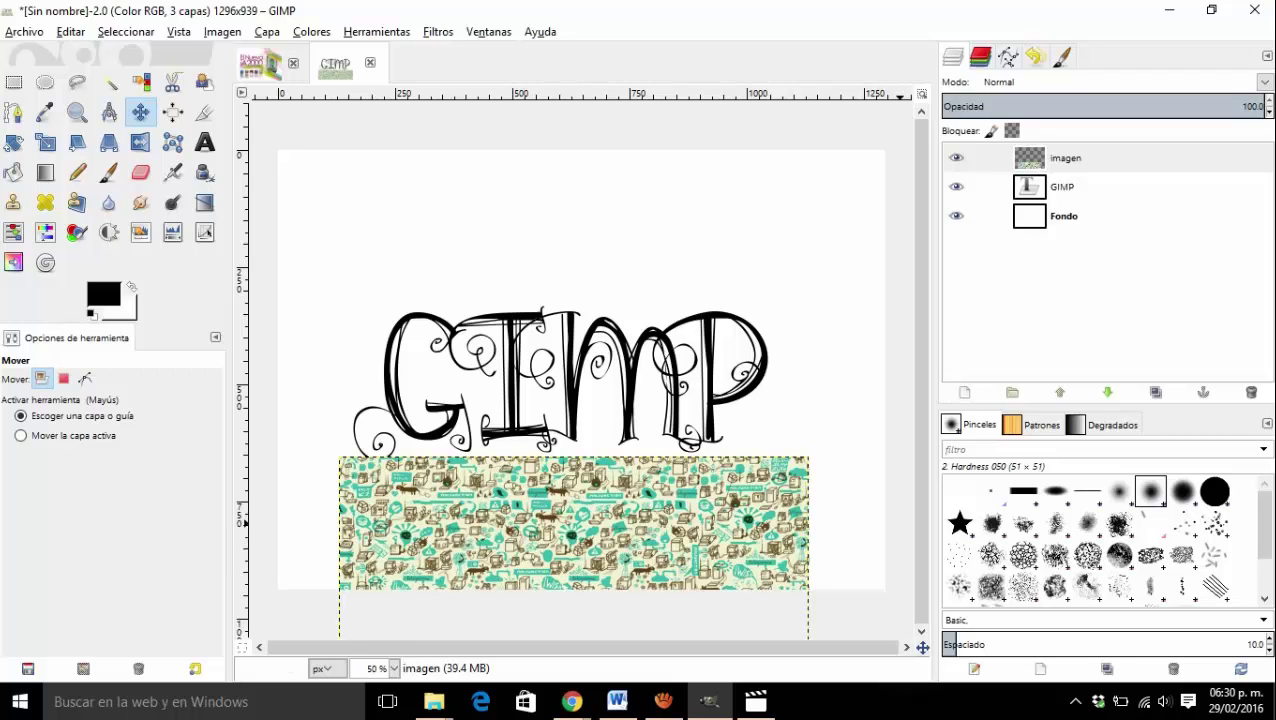
pyautogui.moveTo(719, 510); pyautogui.dragTo(741, 300)
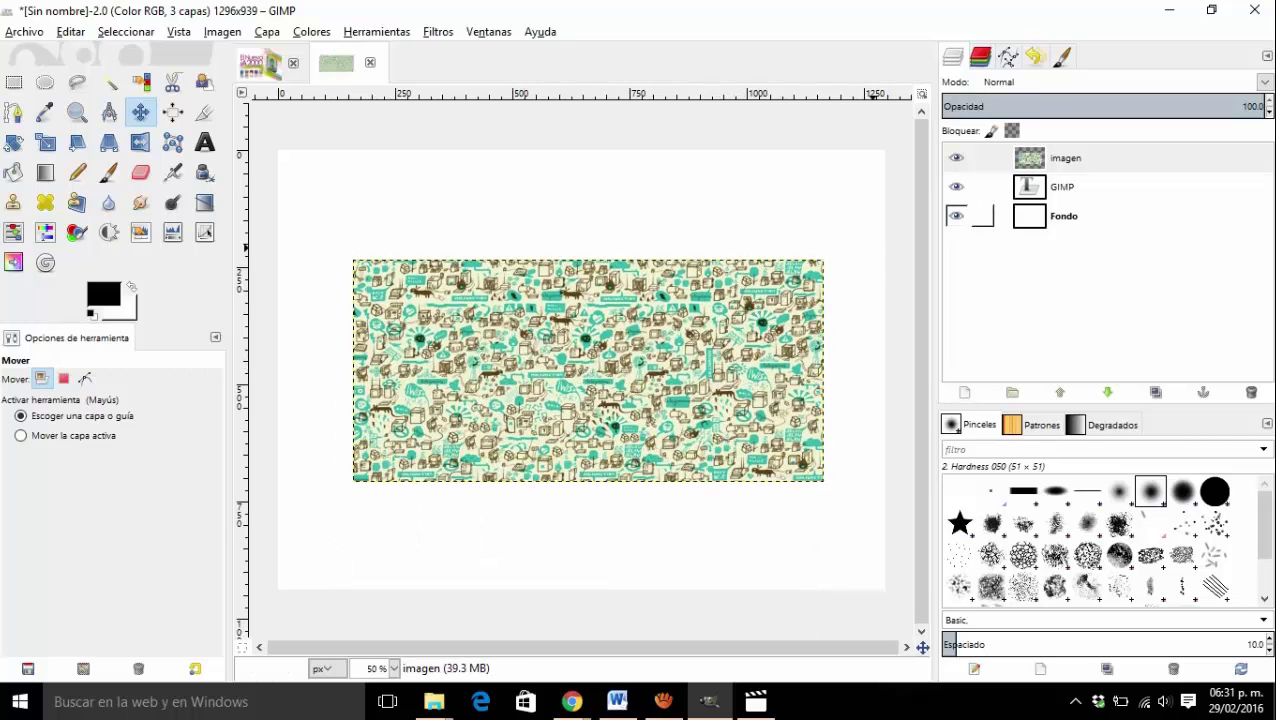
# - Lower the imagen layer beneath the GIMP text layer and set its blend mode to Clarear sólo
pyautogui.click(1106, 393)
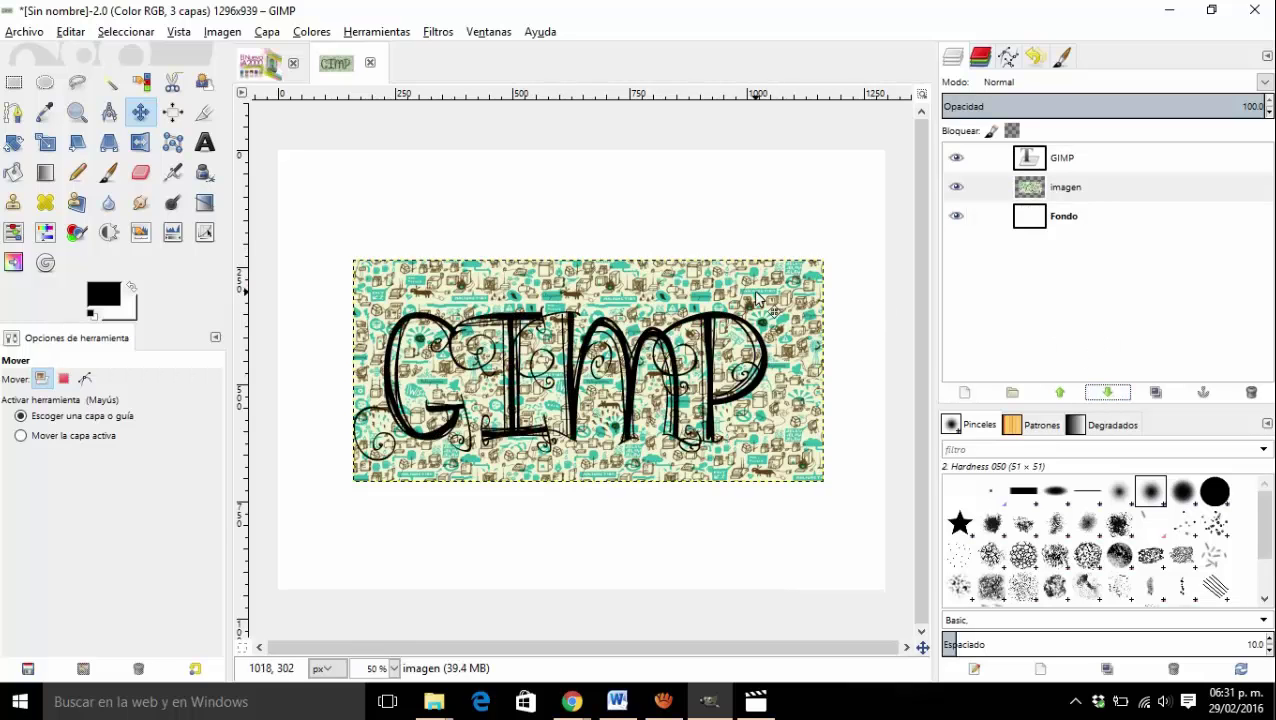
pyautogui.moveTo(757, 297)
pyautogui.mouseDown()
pyautogui.moveTo(740, 295)
pyautogui.moveTo(751, 302)
pyautogui.moveTo(752, 287)
pyautogui.mouseUp()
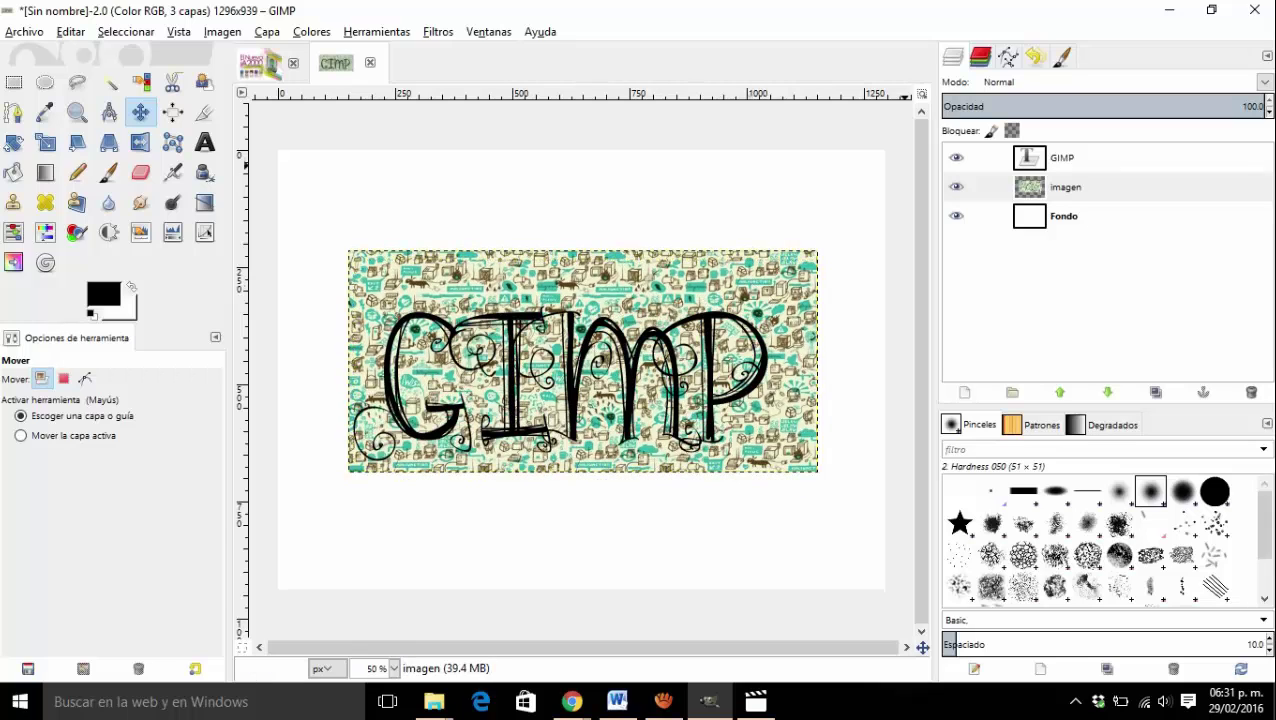
pyautogui.click(1264, 83)
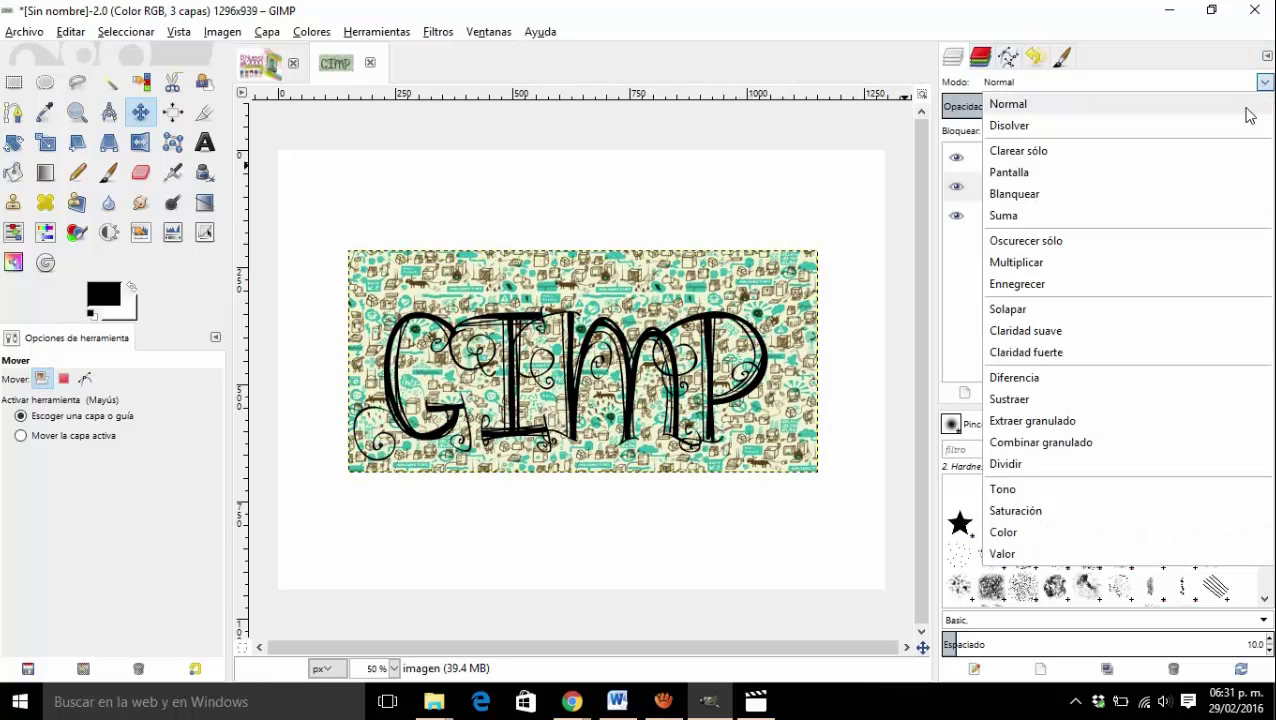
pyautogui.click(1238, 152)
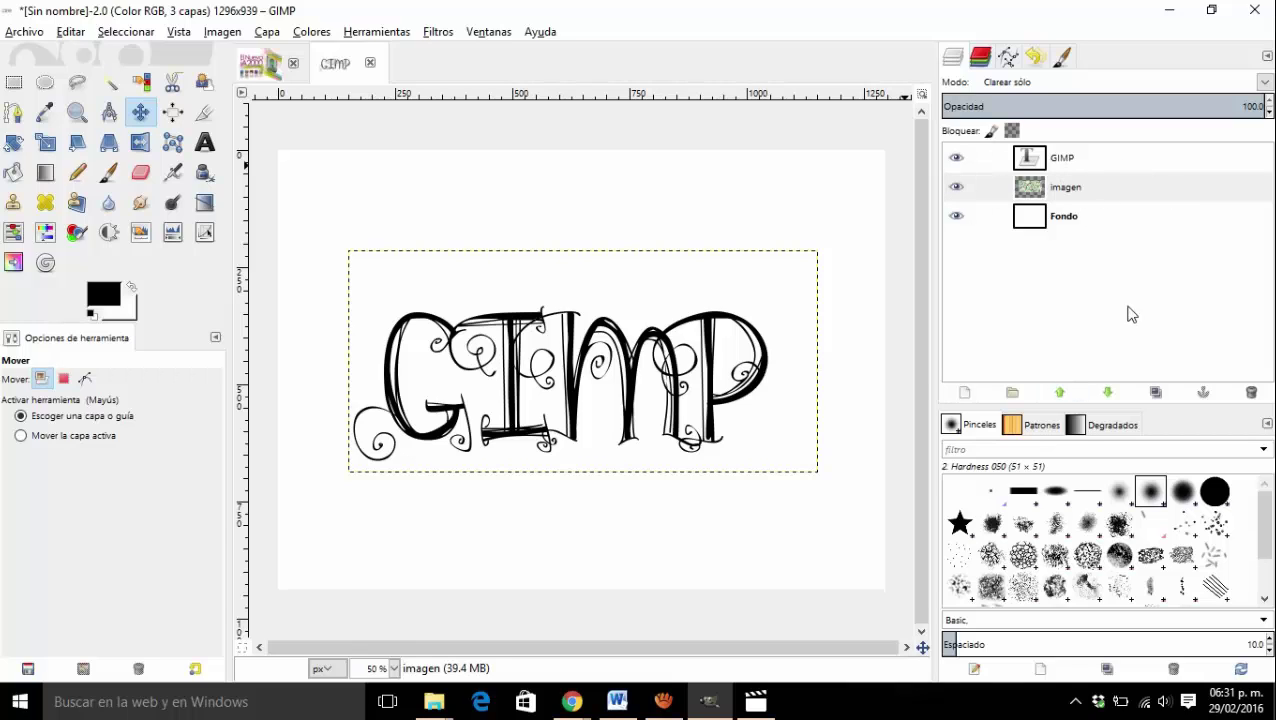
# - Alternate the imagen layer above and below the GIMP text layer, leaving it above the text
pyautogui.click(1059, 393)
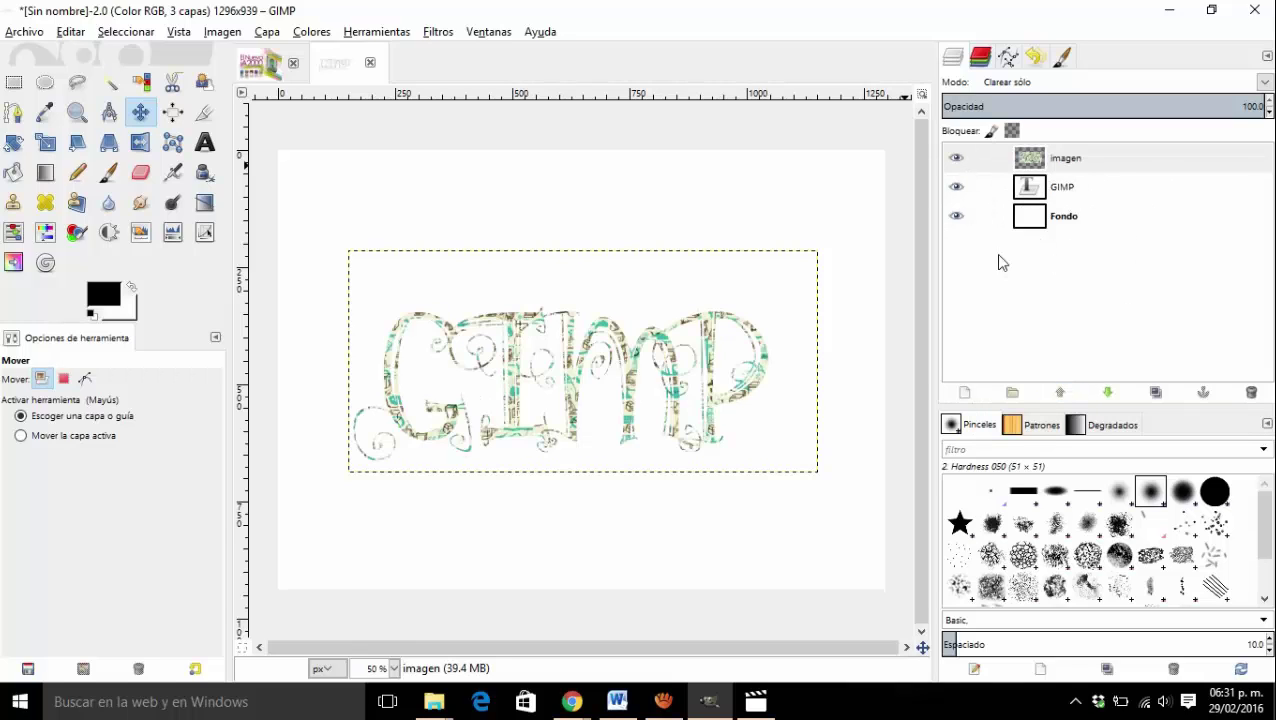
pyautogui.click(1107, 393)
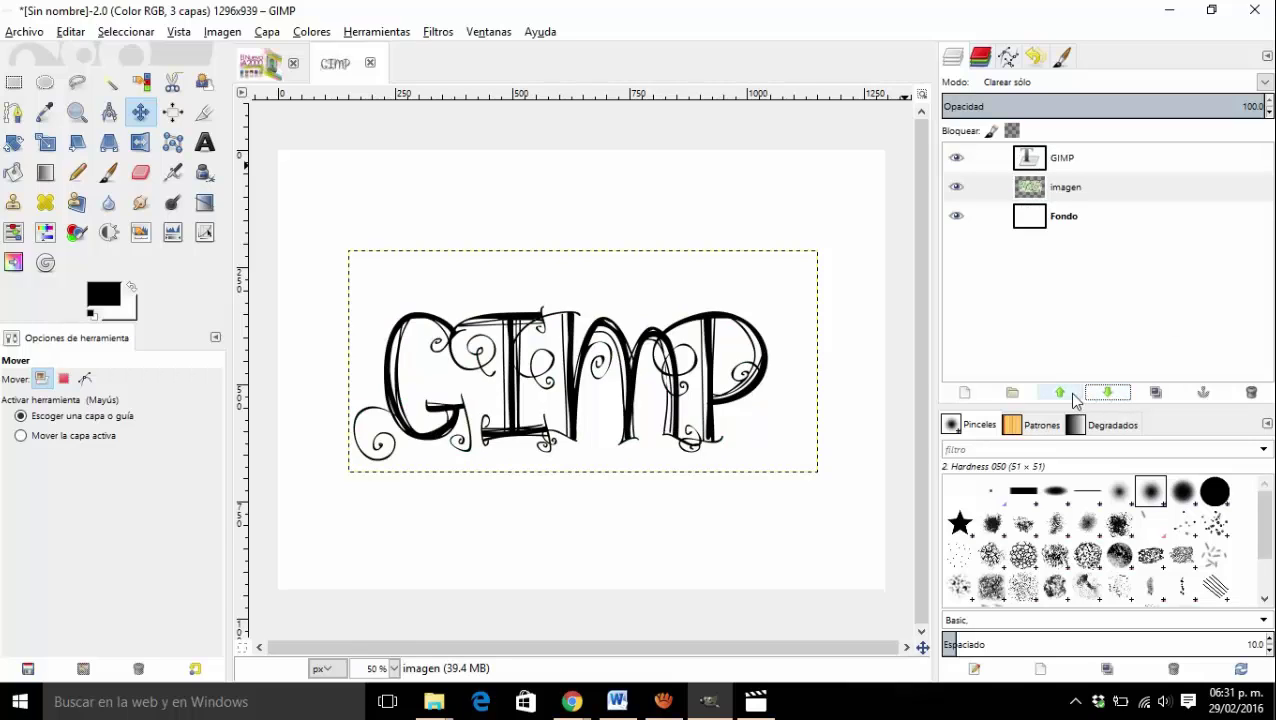
pyautogui.click(1073, 394)
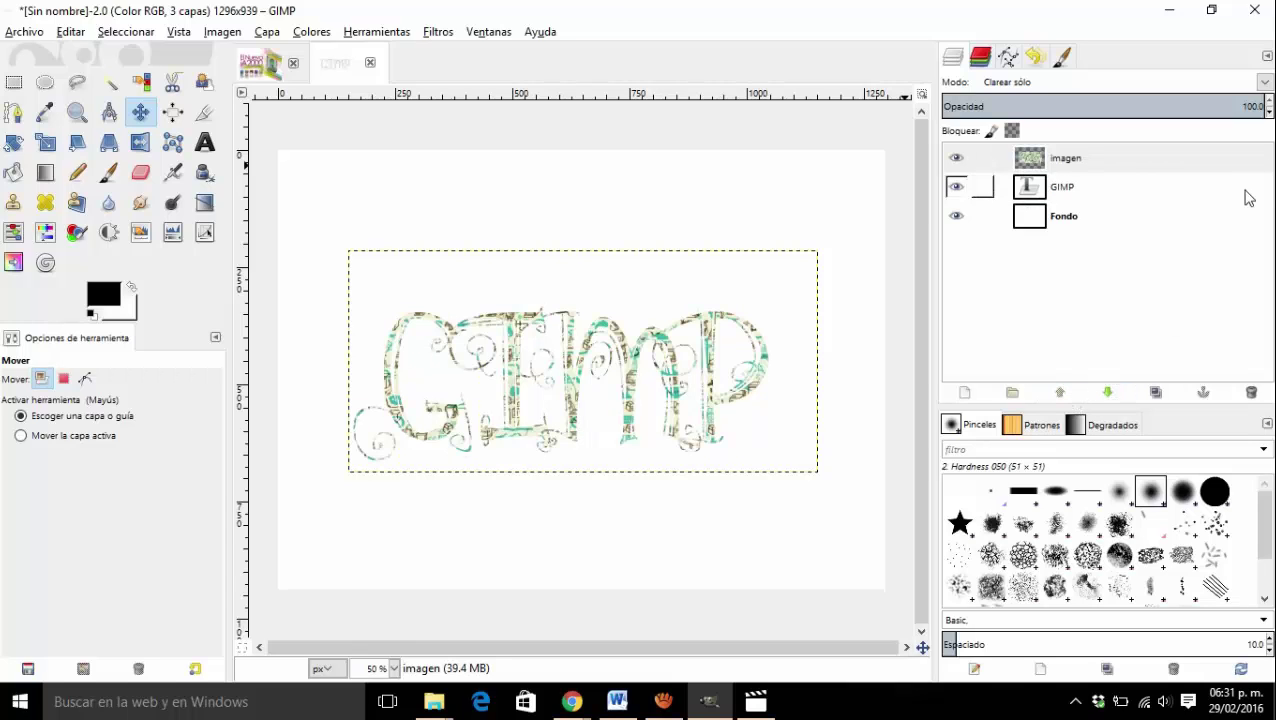
# - Switch to the Anuncio Movil image and reposition the light curves just beneath the iA2000 title
pyautogui.click(253, 67)
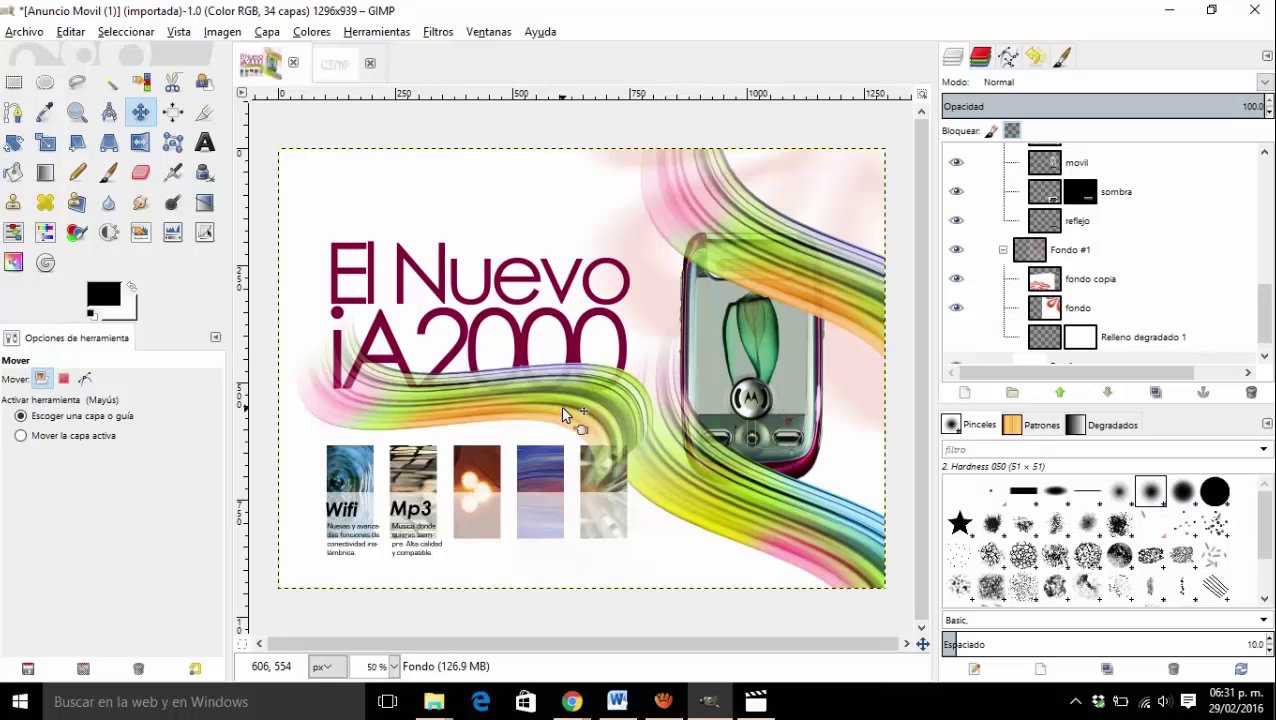
pyautogui.moveTo(563, 412); pyautogui.dragTo(562, 441)
pyautogui.click(562, 441)
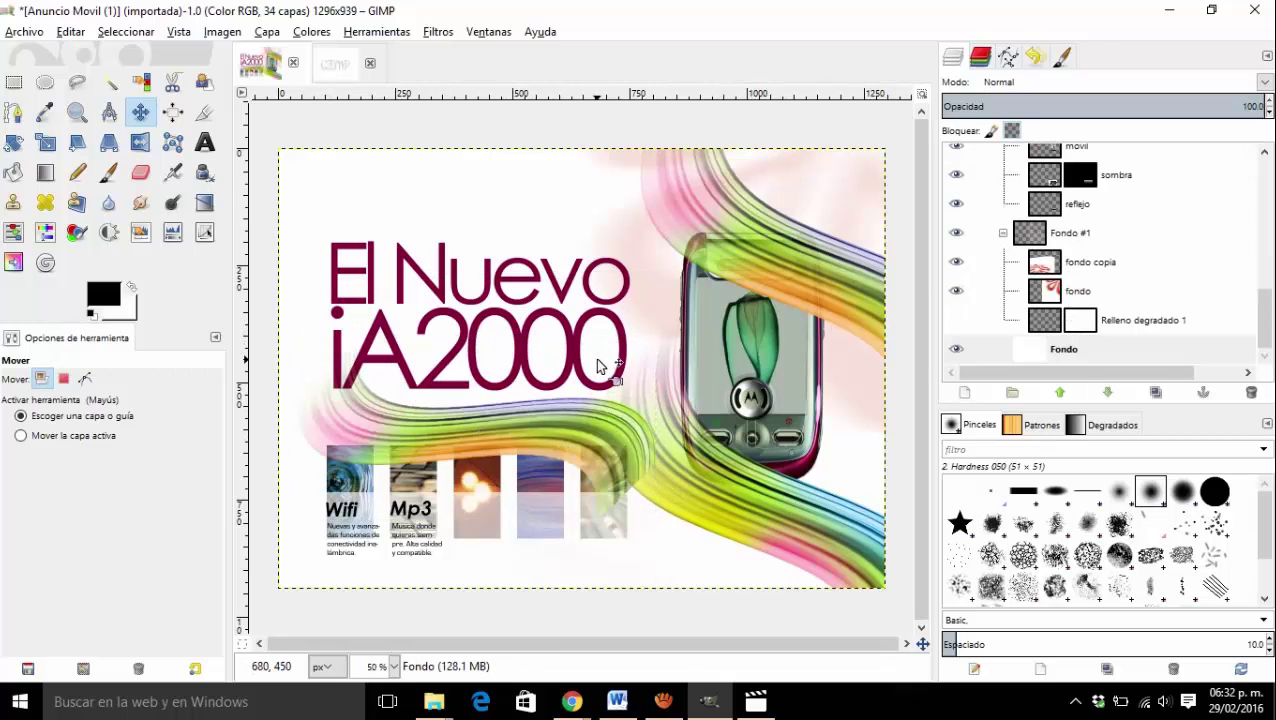
pyautogui.click(581, 433)
pyautogui.moveTo(581, 437); pyautogui.dragTo(586, 425)
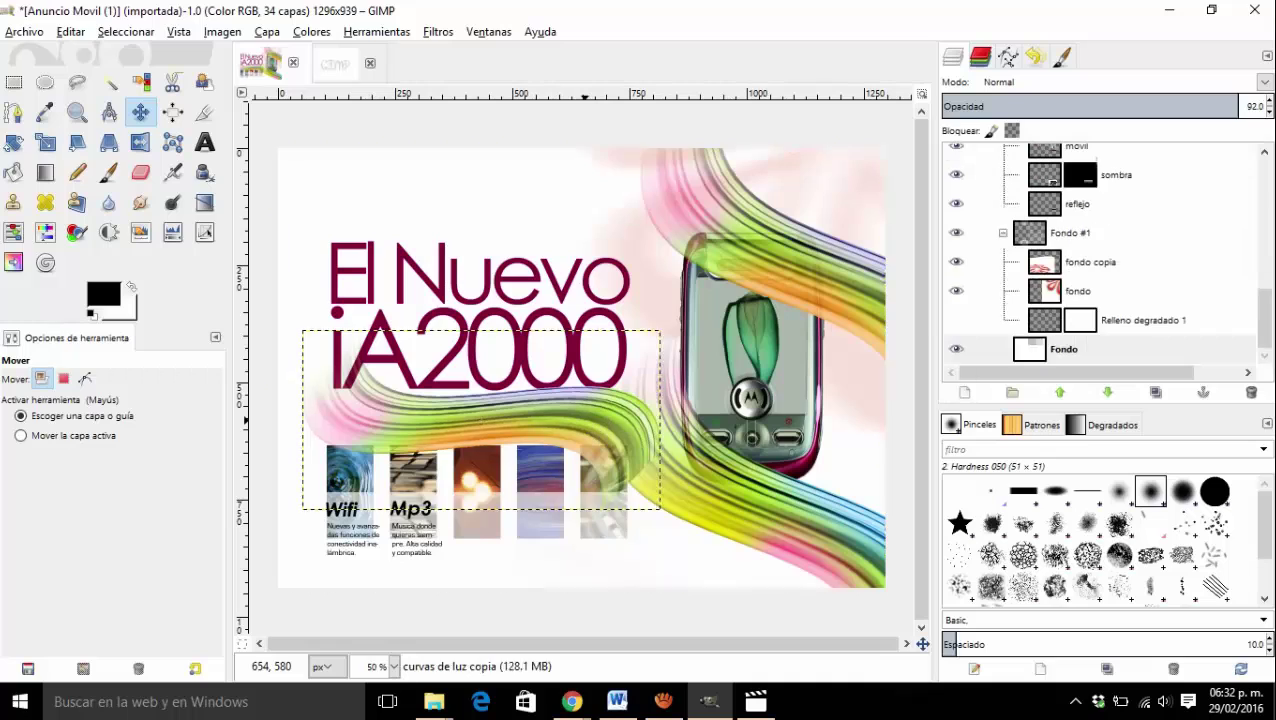
pyautogui.click(585, 420)
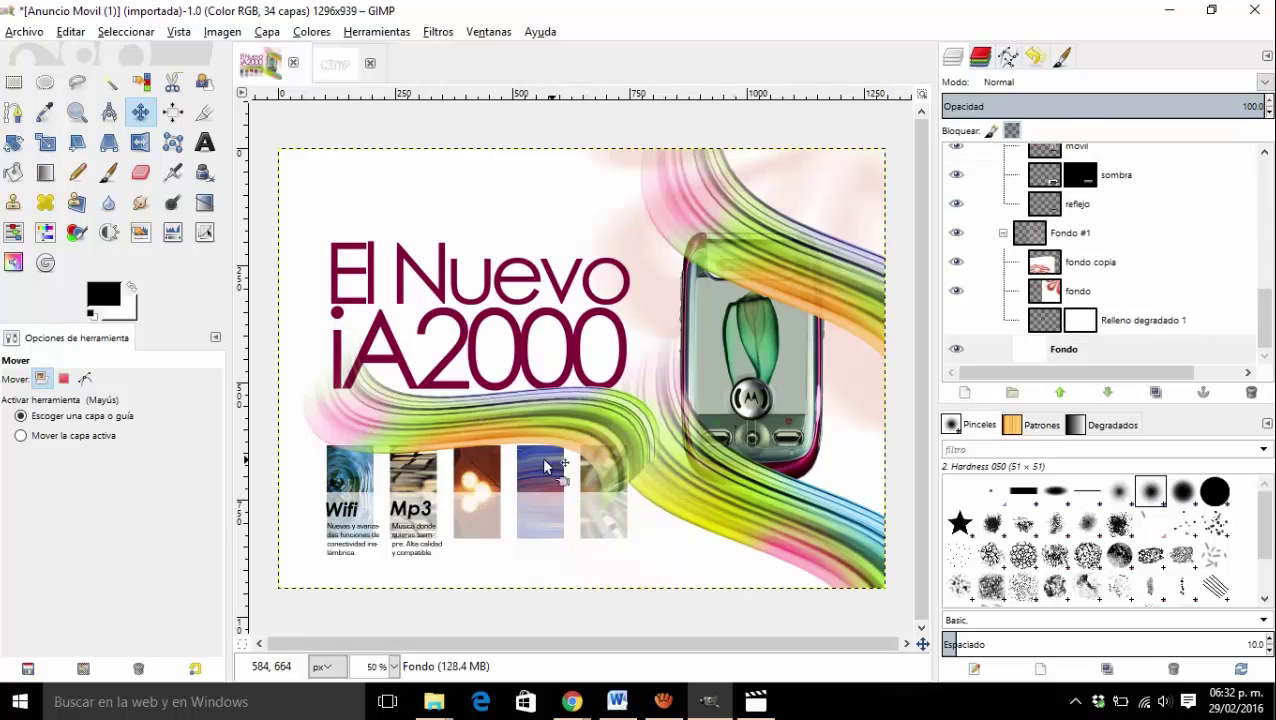
pyautogui.click(495, 405)
pyautogui.click(495, 405)
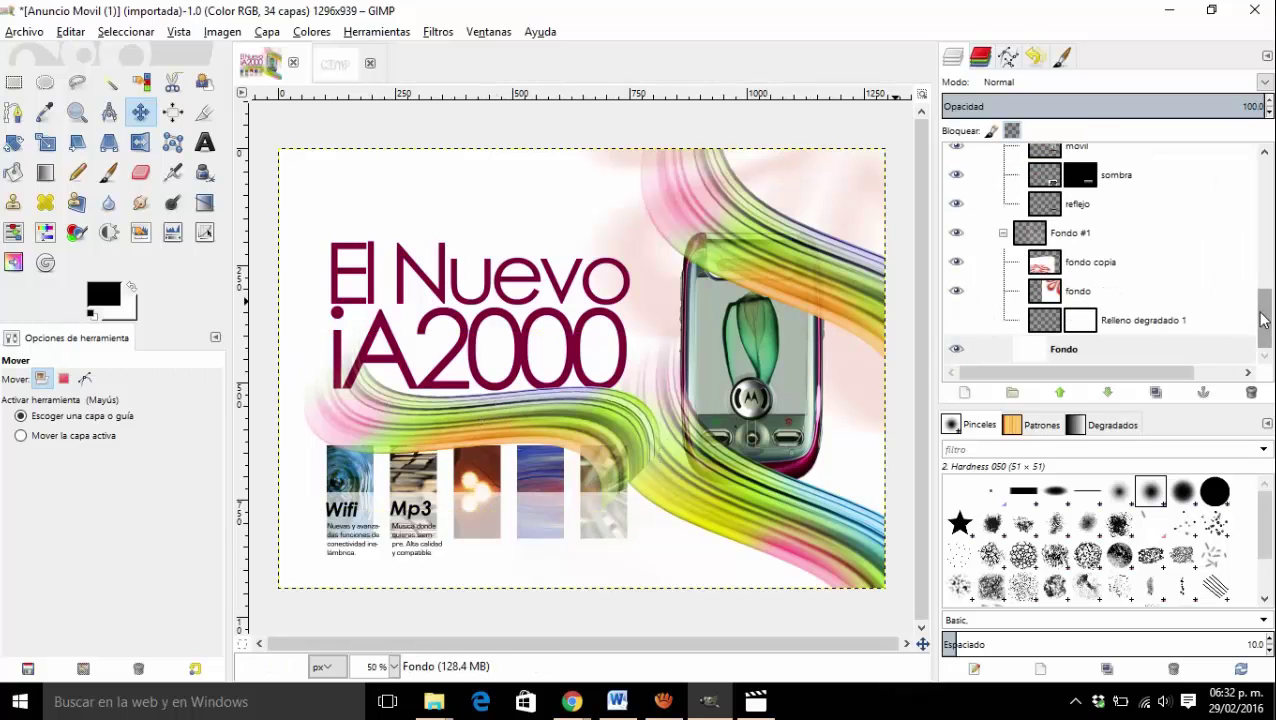
# - Locate the iA2000 and curvas de luz copia layers and examine their stacking order, ending with the curves layer selected
pyautogui.moveTo(1266, 316); pyautogui.dragTo(1266, 214)
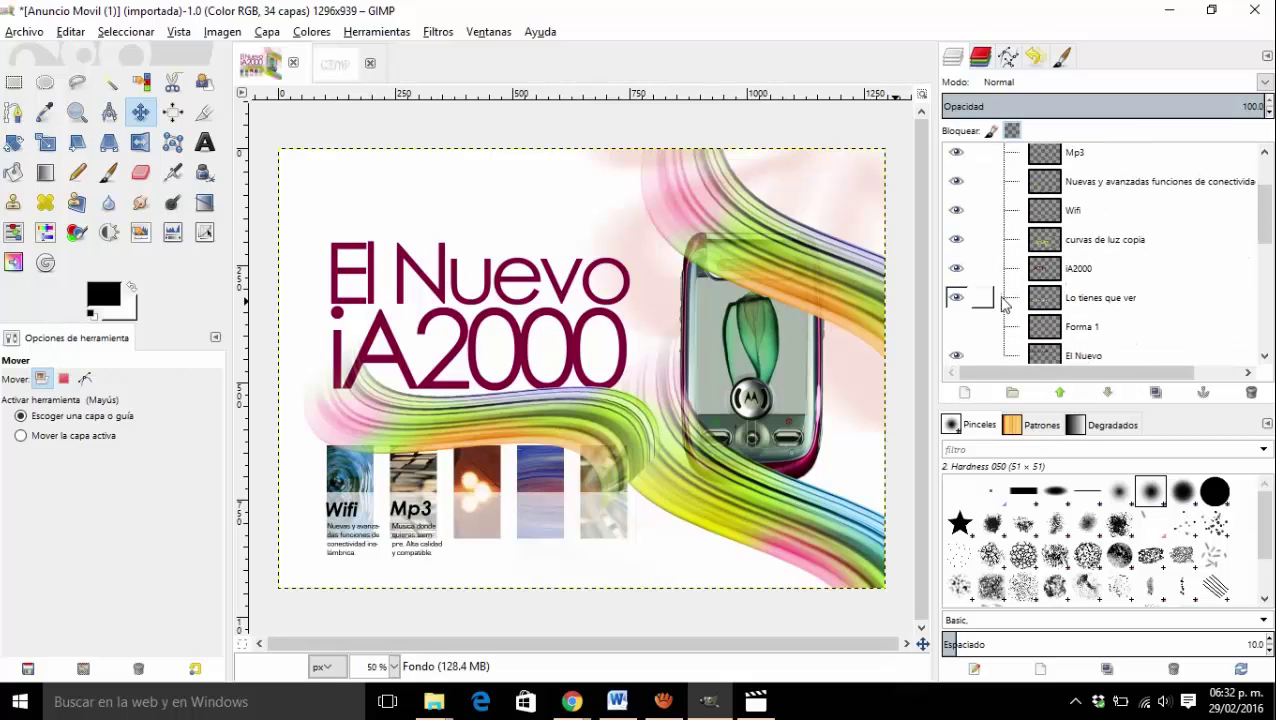
pyautogui.click(1073, 279)
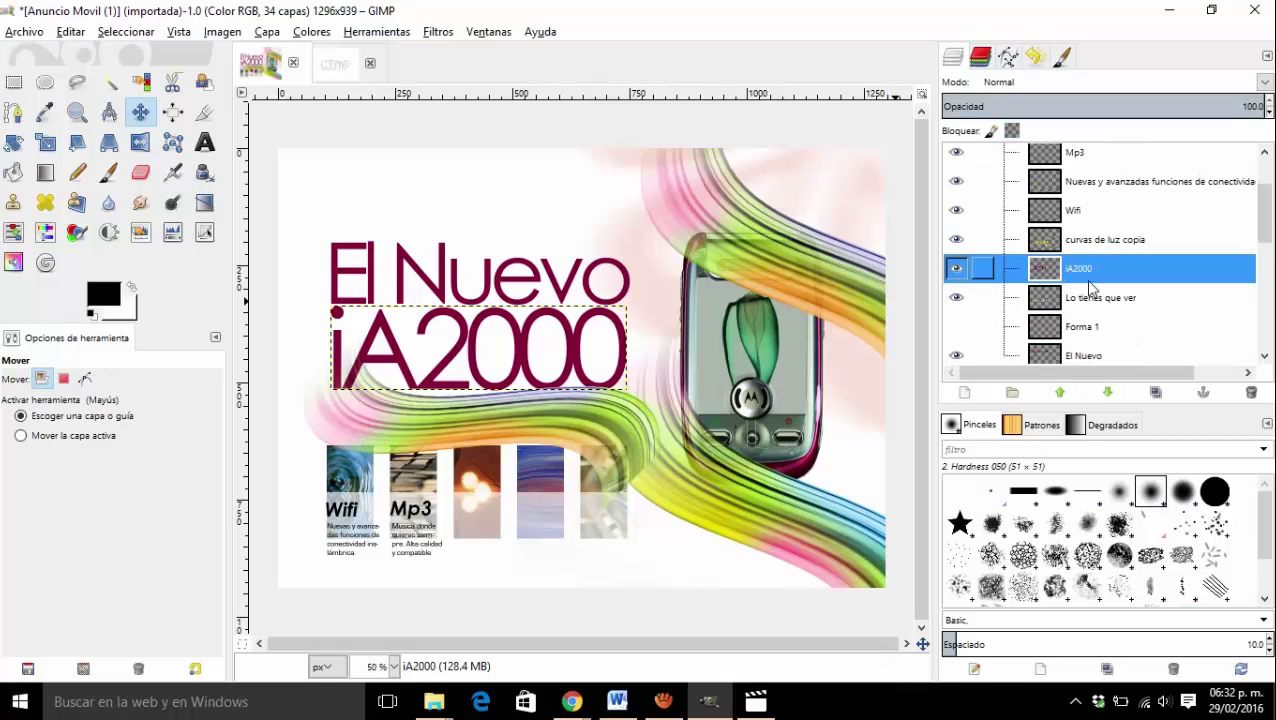
pyautogui.click(1087, 254)
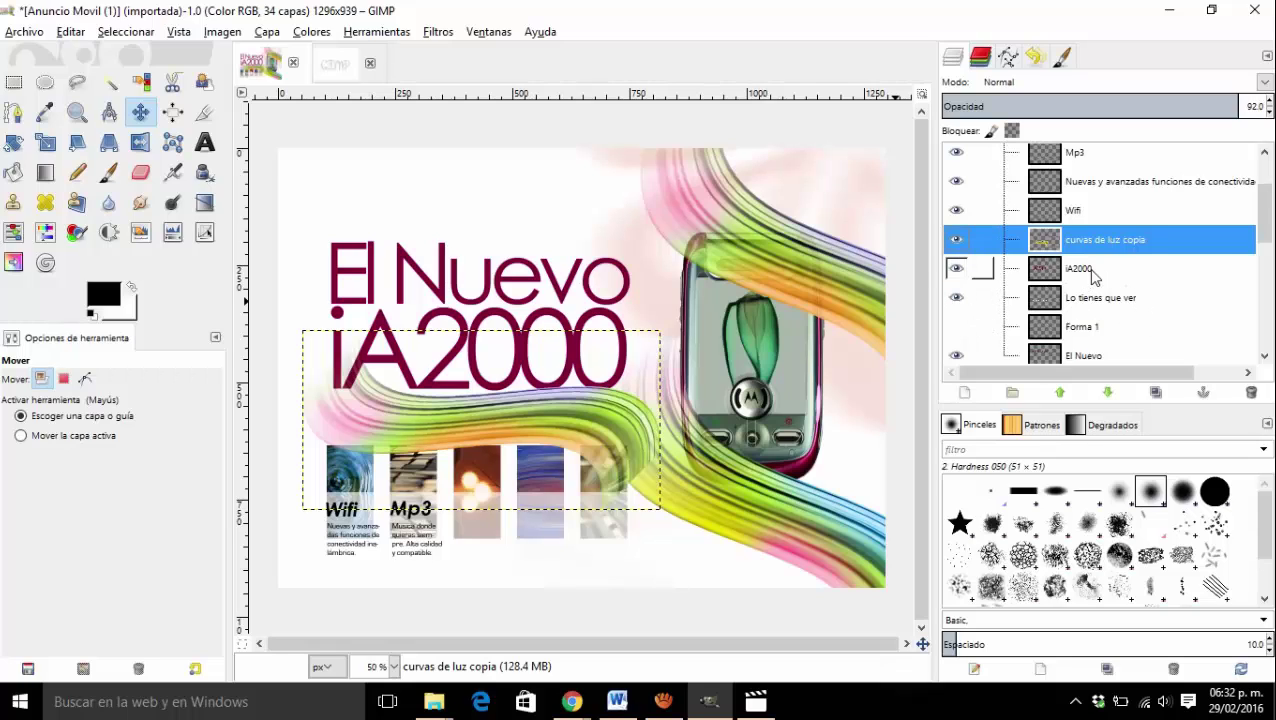
pyautogui.click(1090, 272)
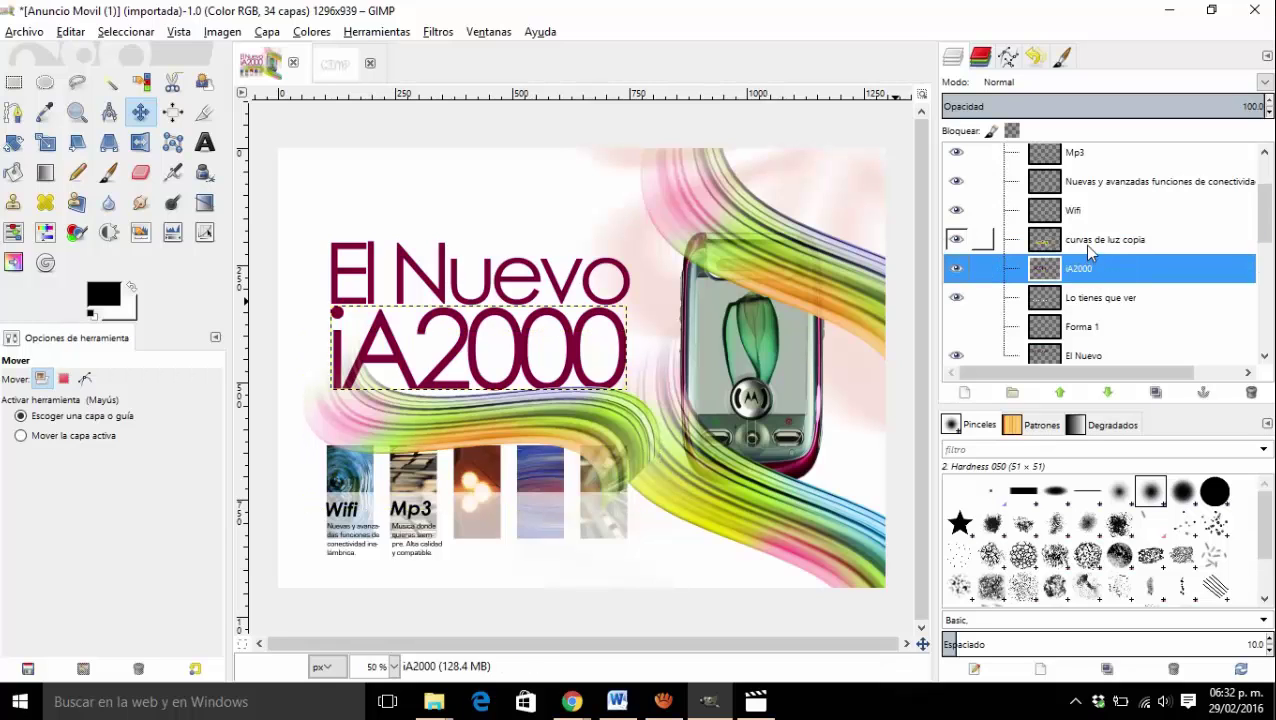
pyautogui.click(1084, 244)
pyautogui.click(1085, 279)
pyautogui.click(1082, 243)
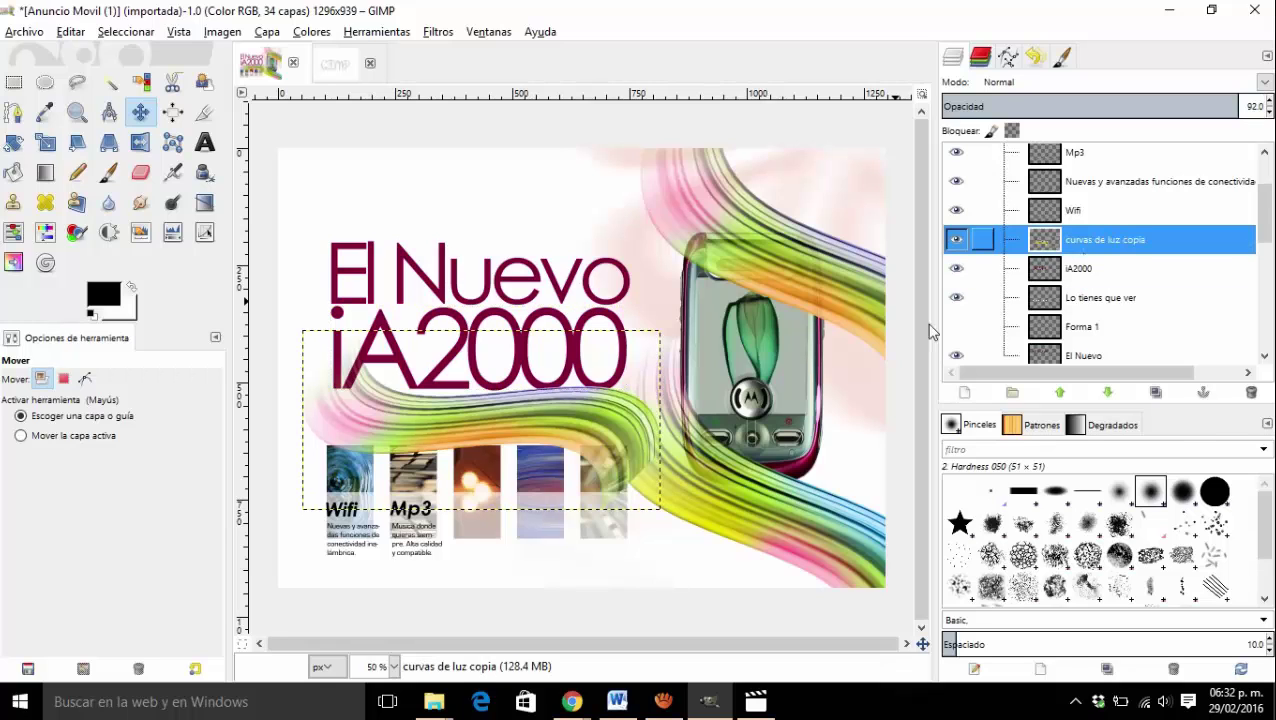
# - Move the light curves over the iA2000 title and set the curvas de luz copia layer's blend mode to Clarear sólo
pyautogui.moveTo(614, 433); pyautogui.dragTo(605, 322)
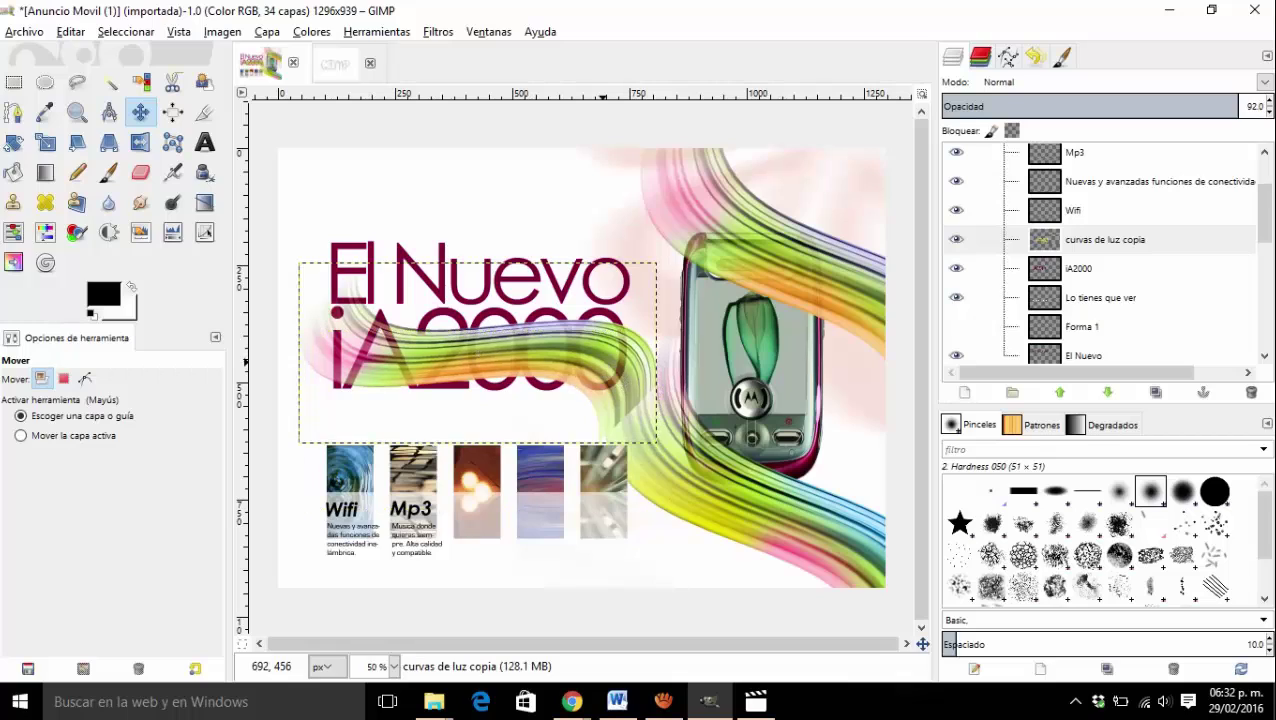
pyautogui.click(1138, 245)
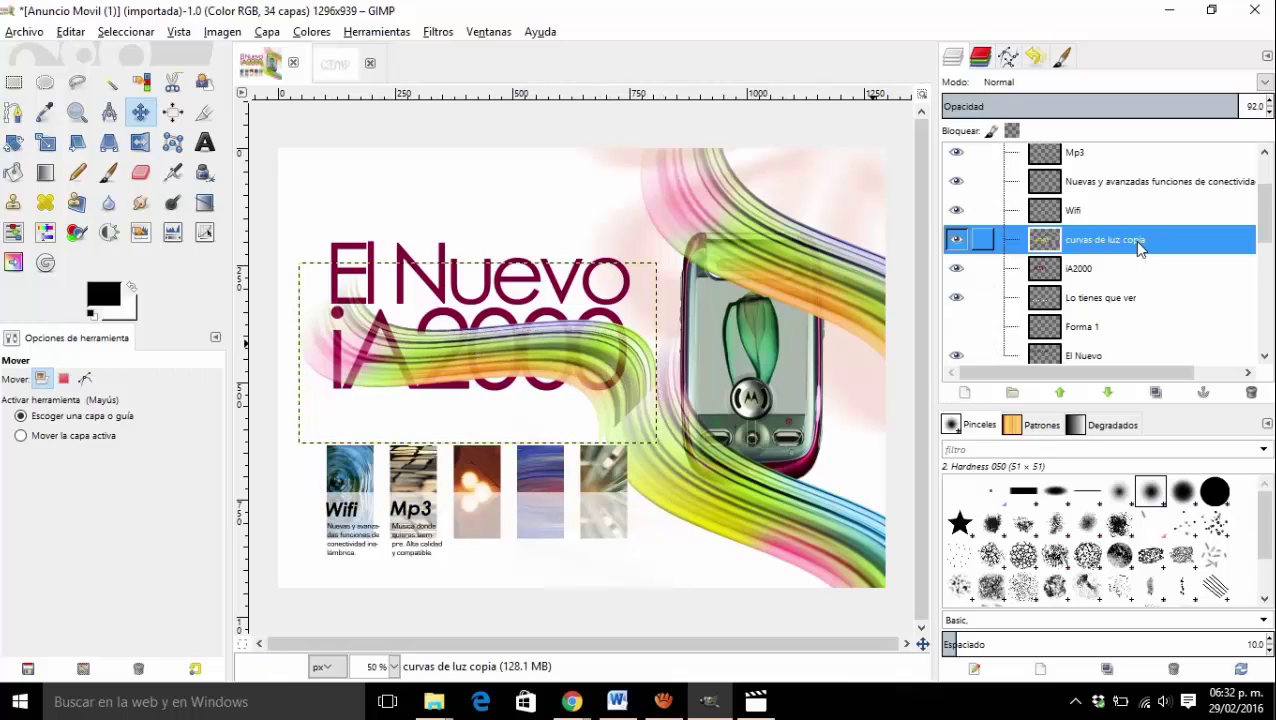
pyautogui.click(1265, 83)
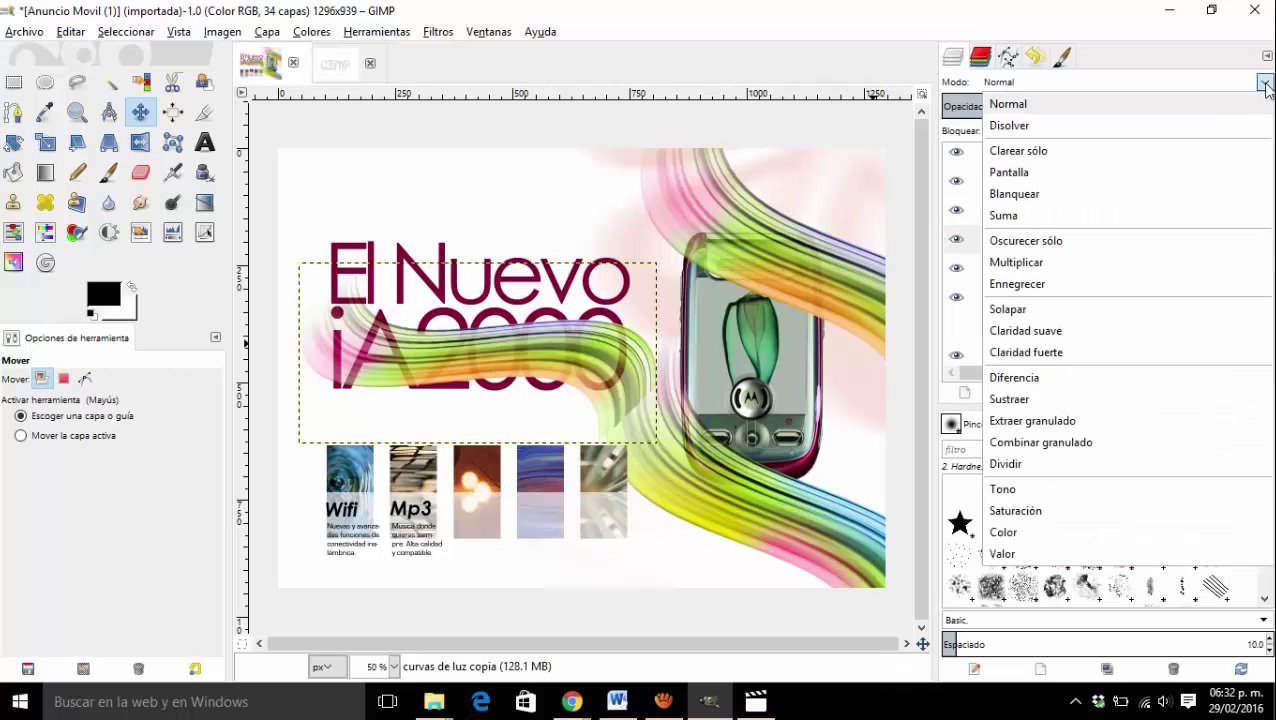
pyautogui.click(1199, 157)
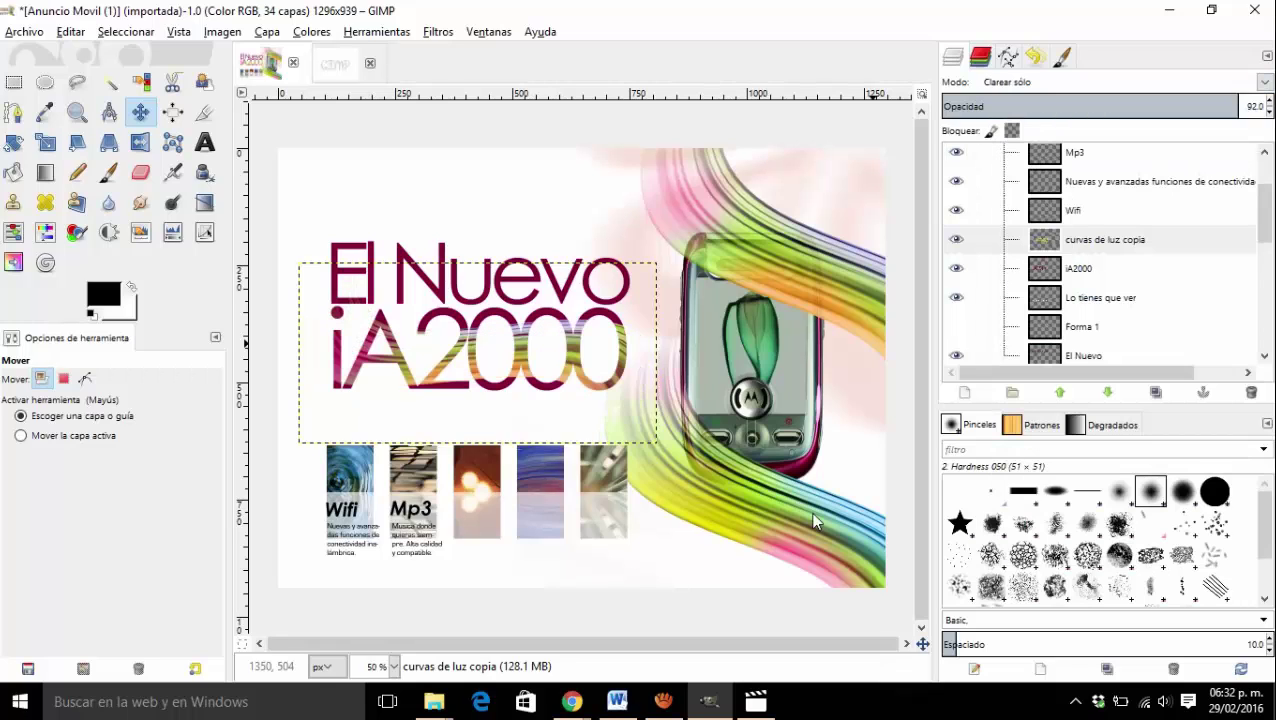